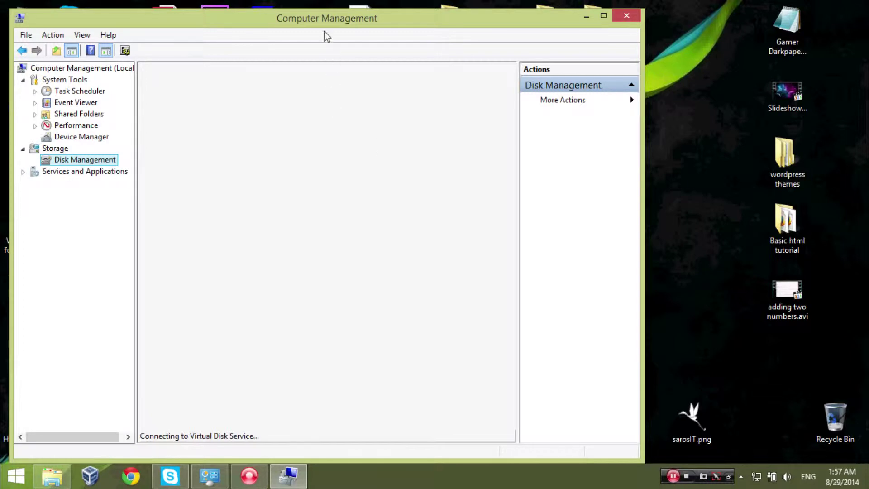
Open the Shrink Volume settings for the Windows8_OS (C:) partition on Disk 0 and select the amount of space to shrink.
left_click_drag(312, 24, 363, 13)
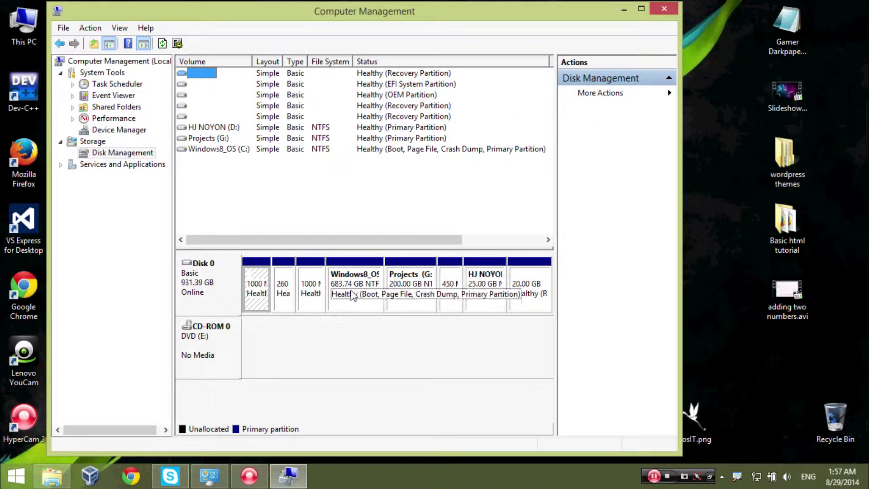
left_click(355, 308)
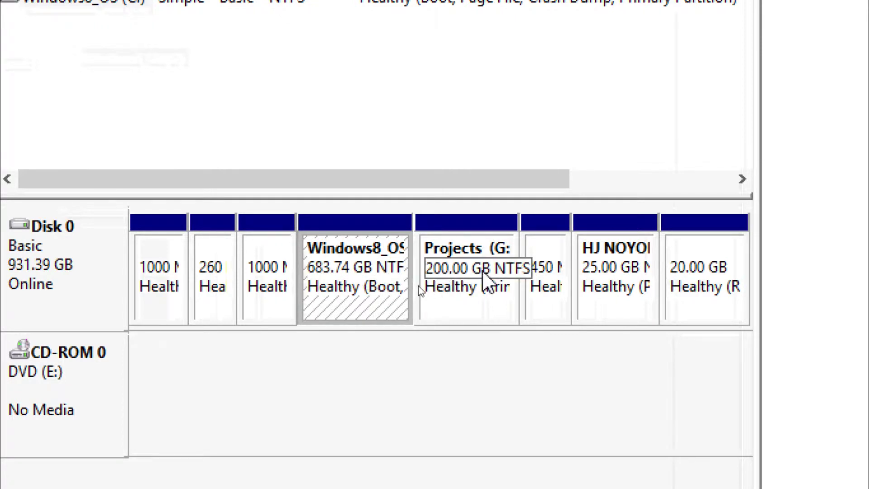
right_click(358, 277)
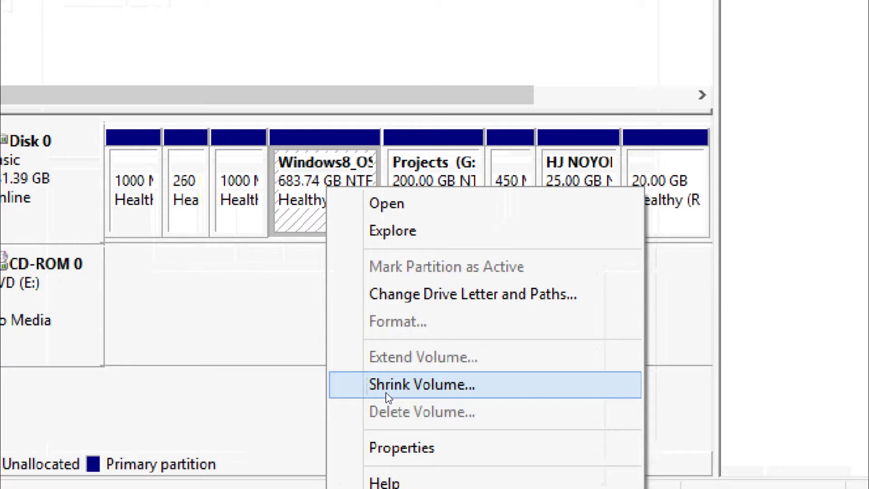
left_click(386, 394)
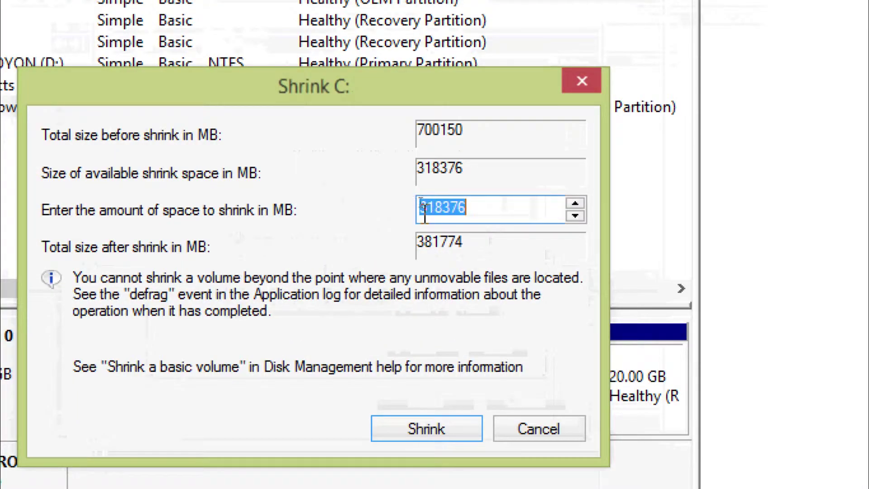
left_click(485, 211)
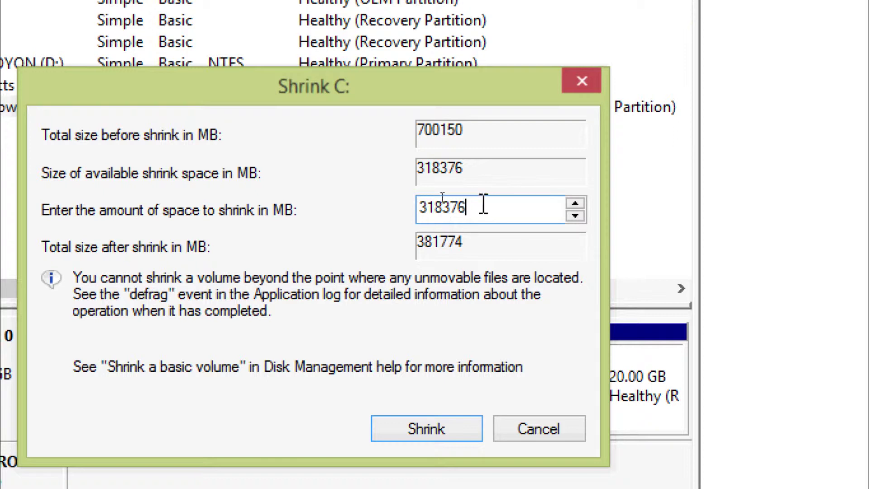
left_click_drag(483, 204, 320, 201)
left_click(517, 208)
left_click_drag(517, 210, 405, 209)
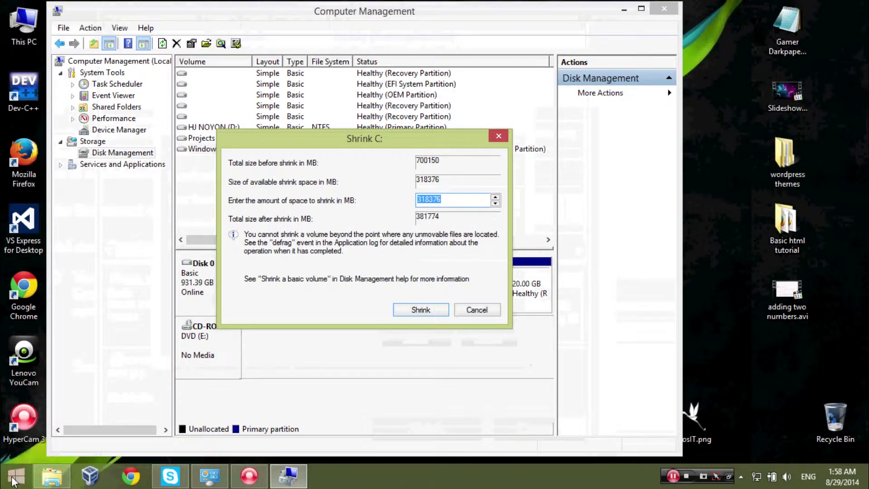
Open Calculator and multiply 1024 by 100 to convert the wanted 100 GB to megabytes.
key("super")
type("calculator")
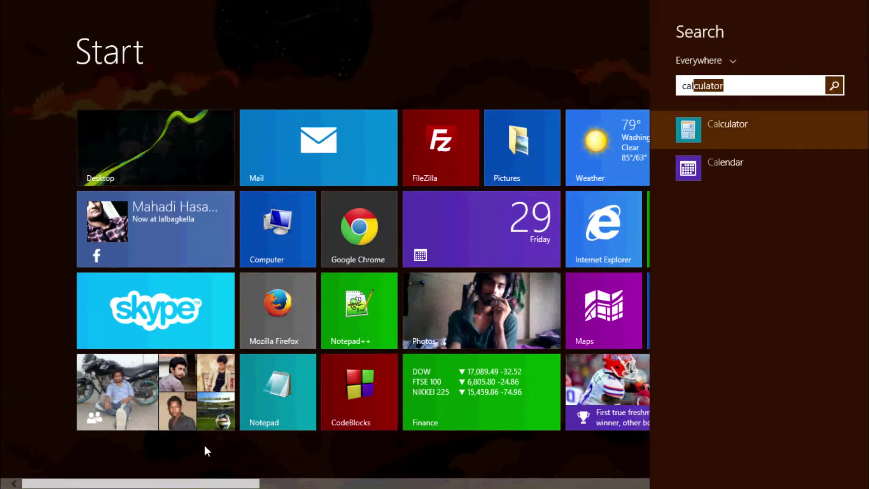
key("Return")
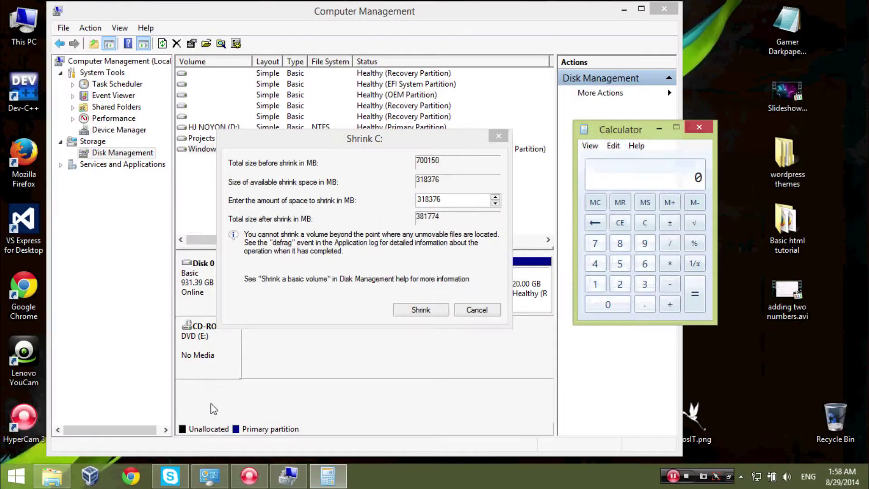
type("1204")
key("BackSpace")
key("BackSpace")
key("BackSpace")
type("024")
type("*100")
key("Return")
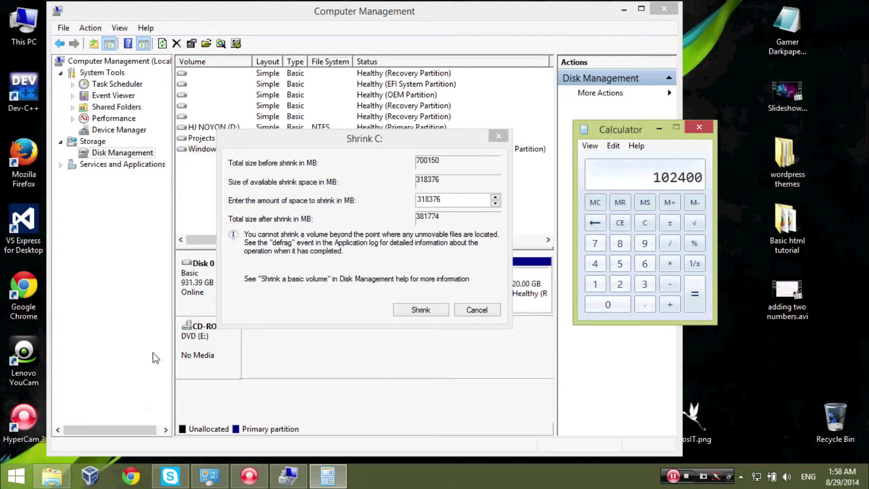
Set the amount of space to shrink from C: to 102400 MB and carry out the shrink.
left_click(454, 200)
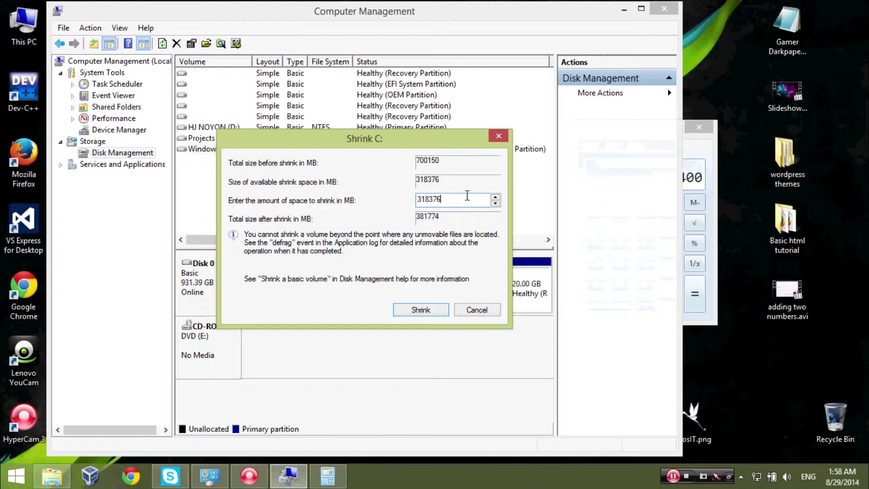
left_click_drag(456, 197, 380, 202)
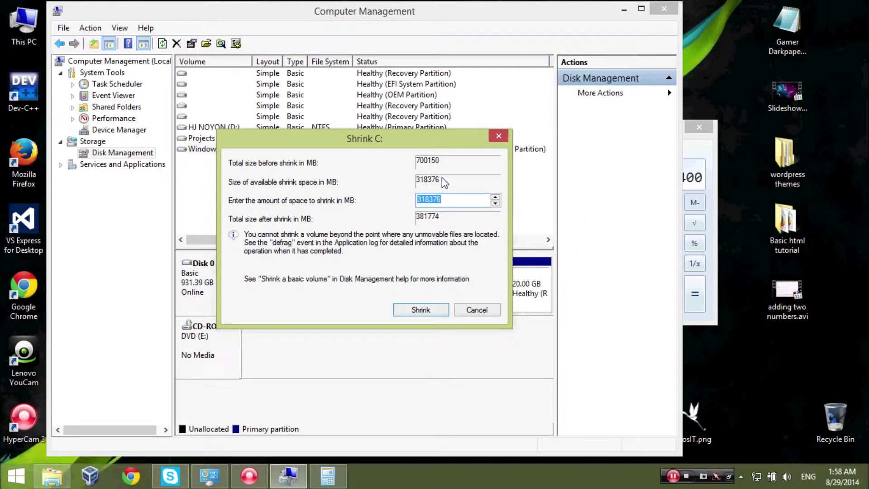
type("1024")
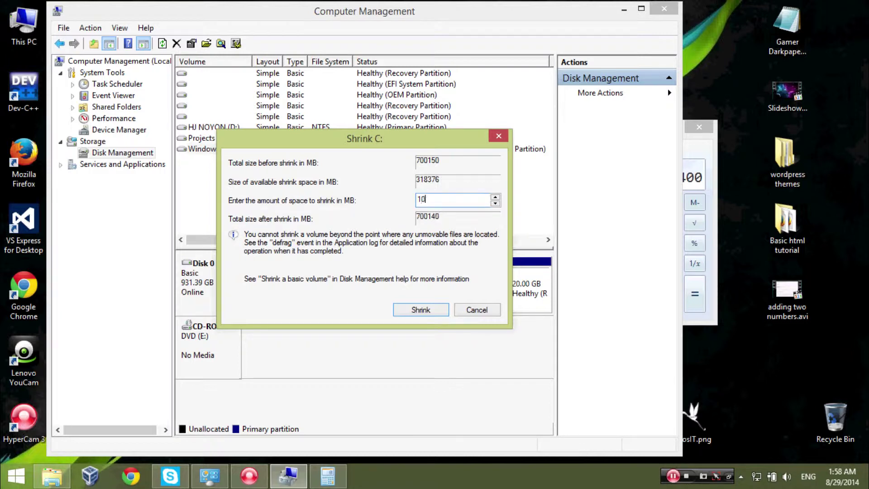
type("00")
left_click_drag(451, 199, 405, 202)
left_click(457, 199)
left_click_drag(460, 202, 380, 211)
left_click(457, 202)
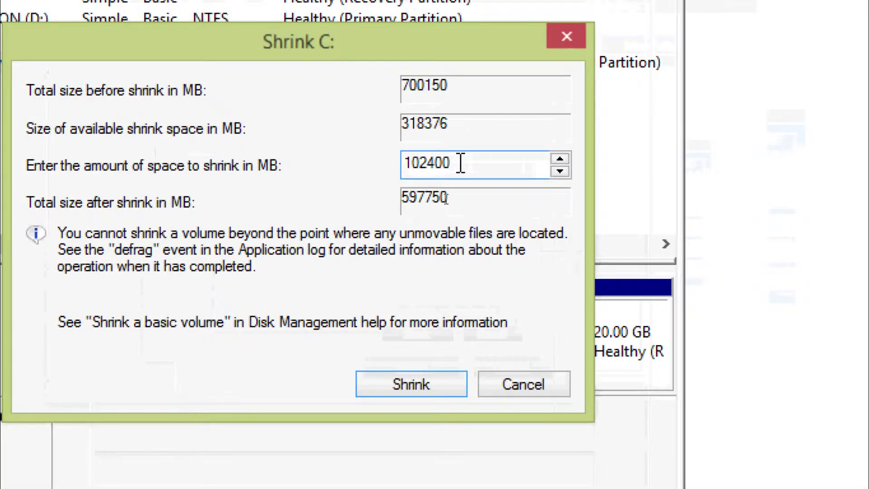
left_click(403, 378)
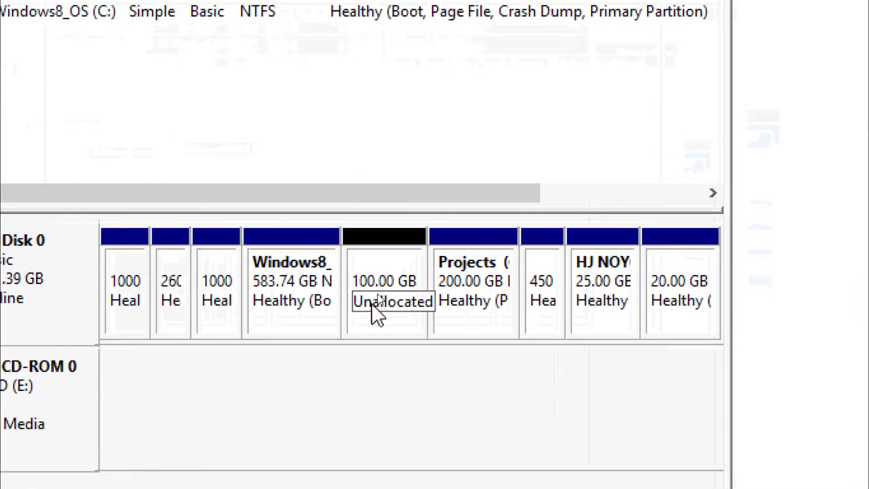
Check the commands available for the unallocated space on Disk 0 and look over the existing volumes in the list.
left_click(382, 290)
right_click(375, 291)
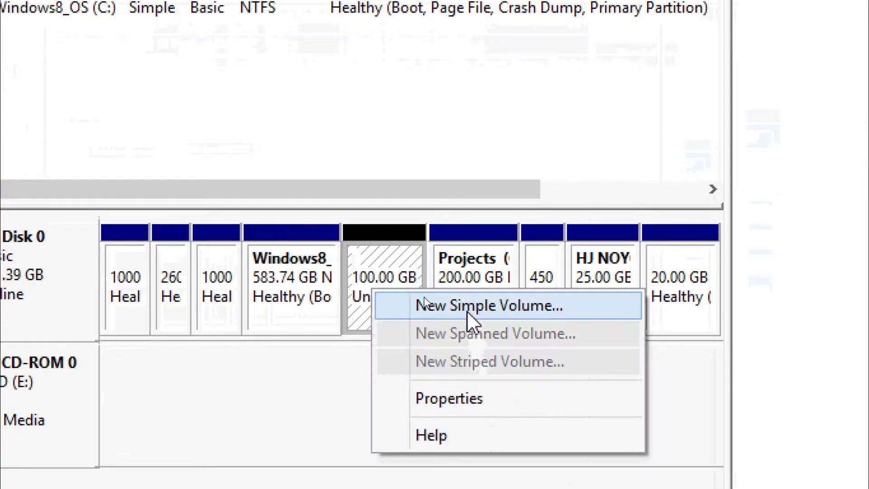
left_click(383, 272)
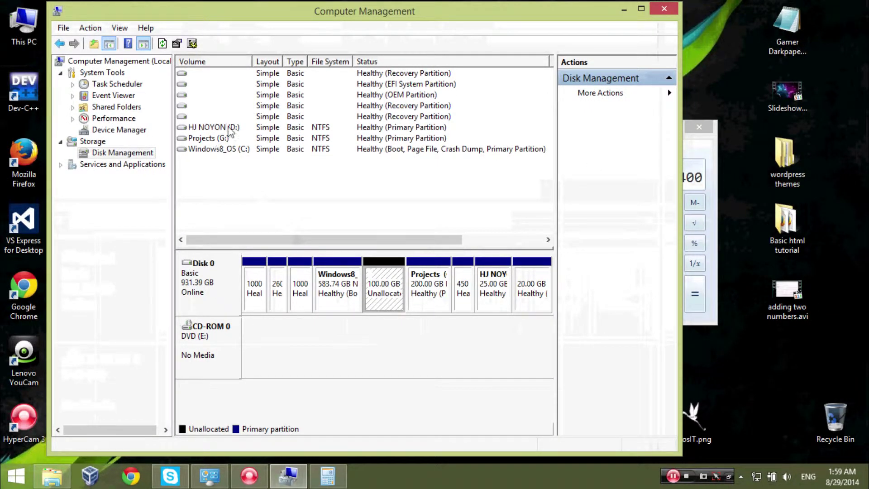
left_click(206, 128)
left_click(207, 138)
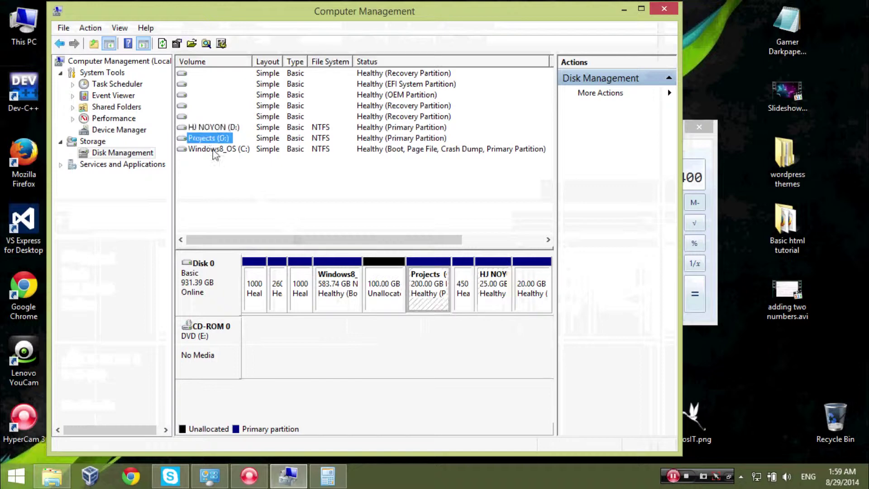
key("Down")
left_click(231, 120)
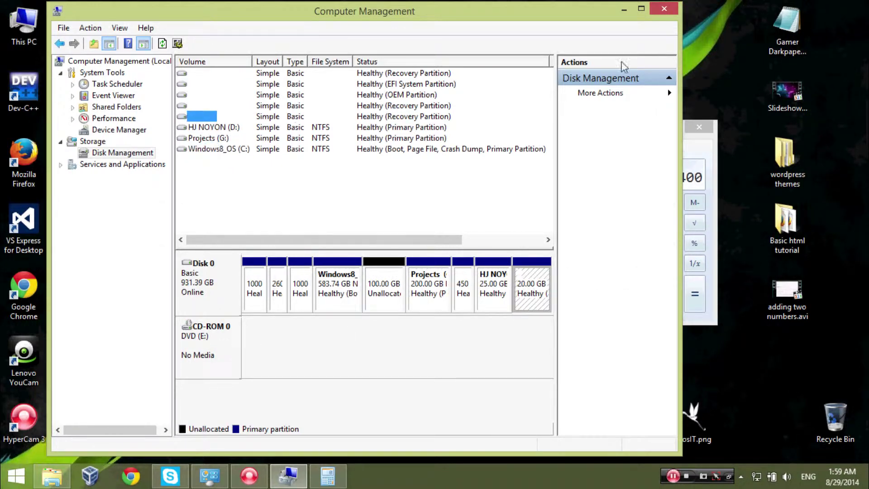
Switch to This PC and look over the listed drives, including Projects (G:).
left_click(624, 9)
double_click(31, 27)
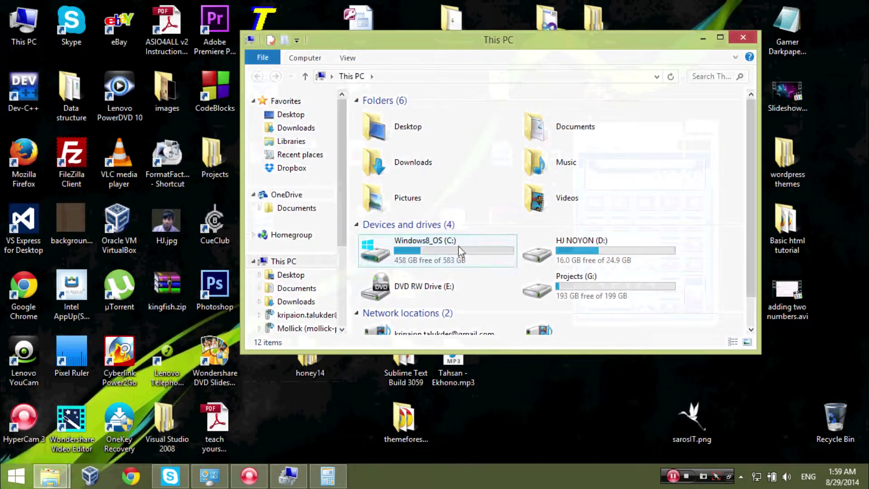
left_click(584, 294)
scroll(606, 312, "down", 1)
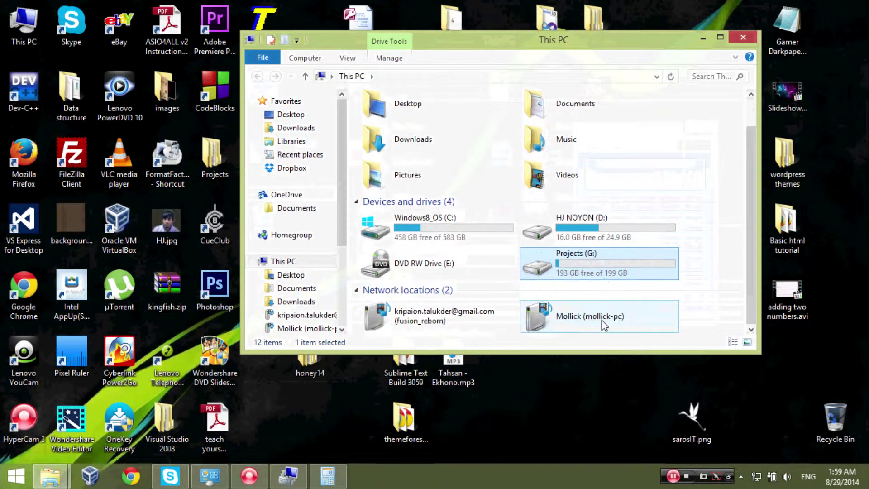
scroll(604, 322, "up", 1)
left_click(703, 40)
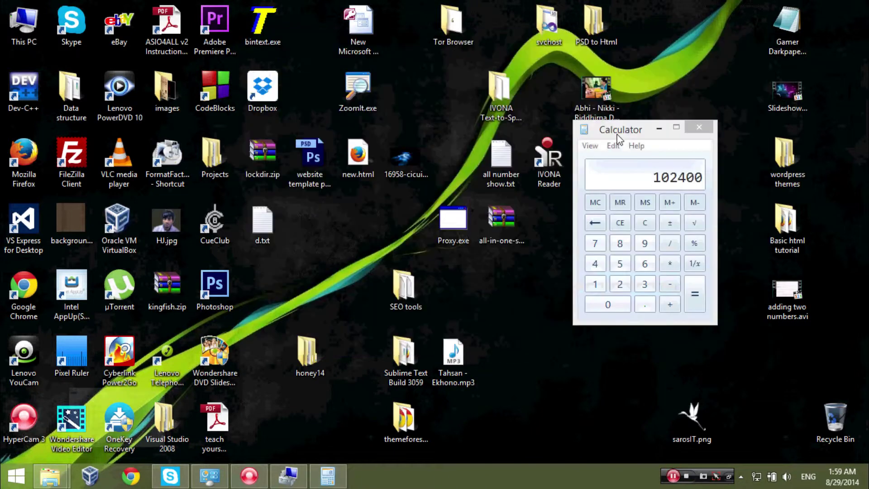
Return to Disk Management and start a new simple volume in the unallocated space with a size of 102399 MB.
left_click(298, 484)
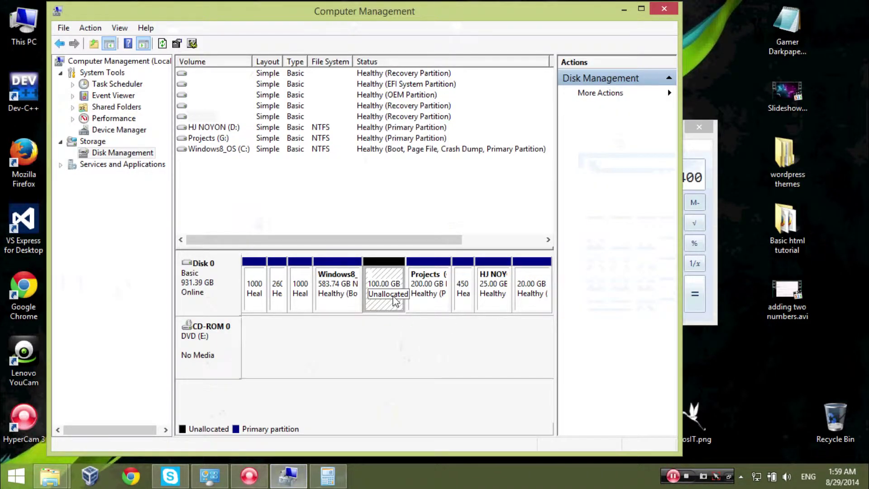
right_click(396, 301)
left_click(435, 305)
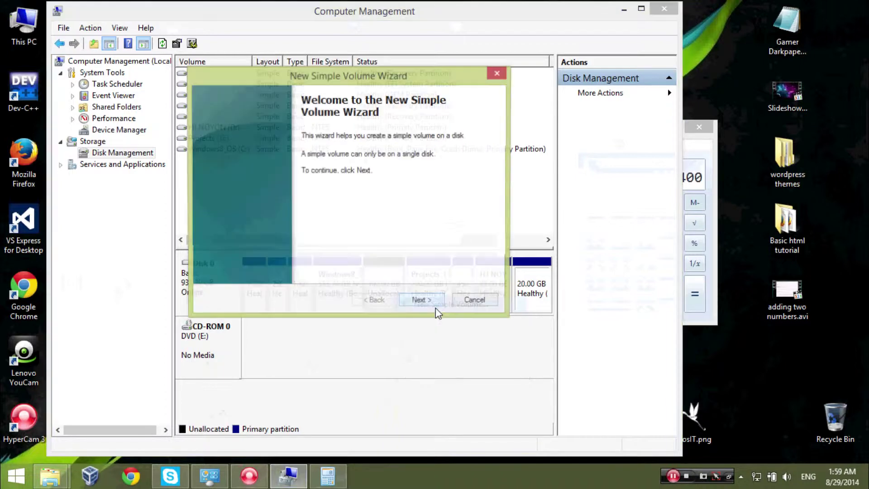
left_click(421, 302)
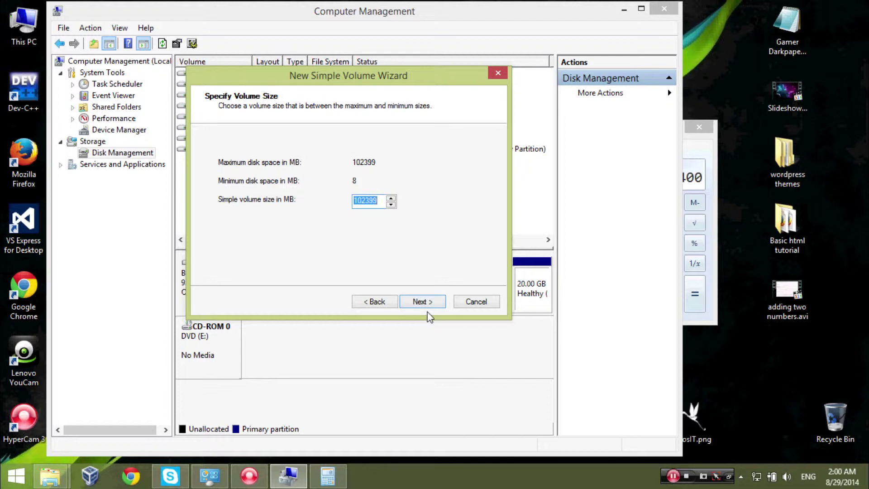
left_click(427, 304)
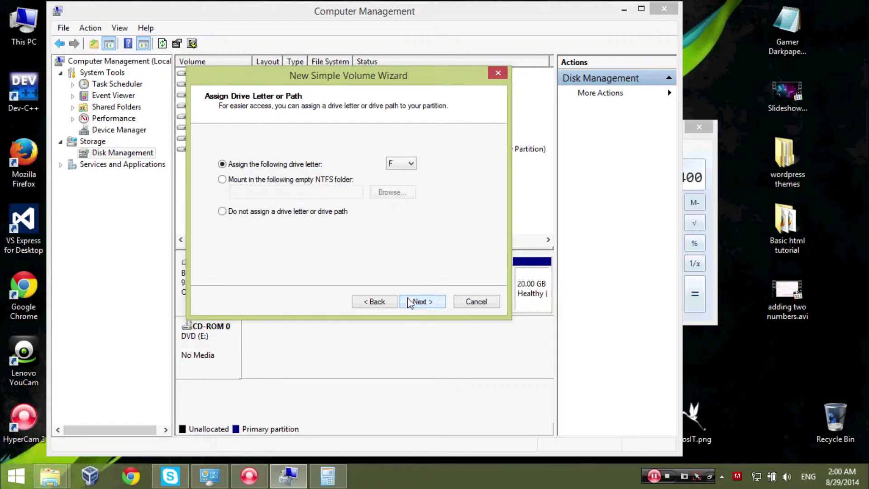
Compare the available drive letters with those used in This PC and assign letter F to the new volume.
left_click(410, 164)
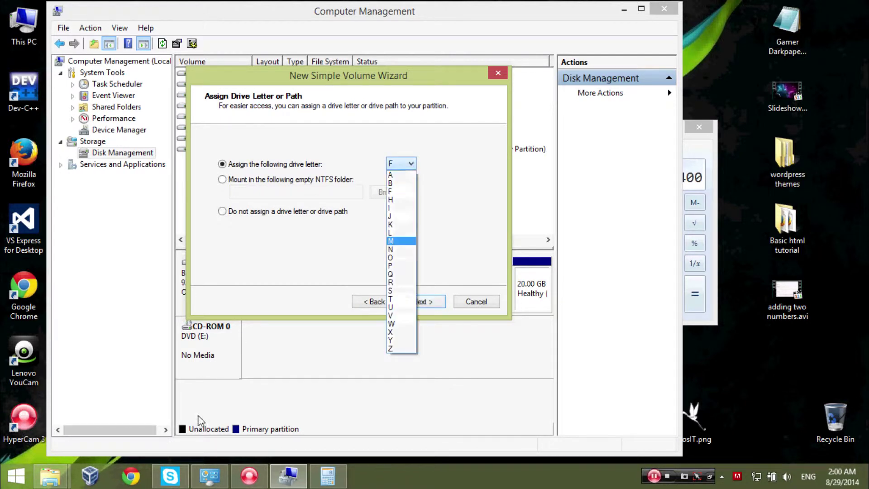
left_click(57, 479)
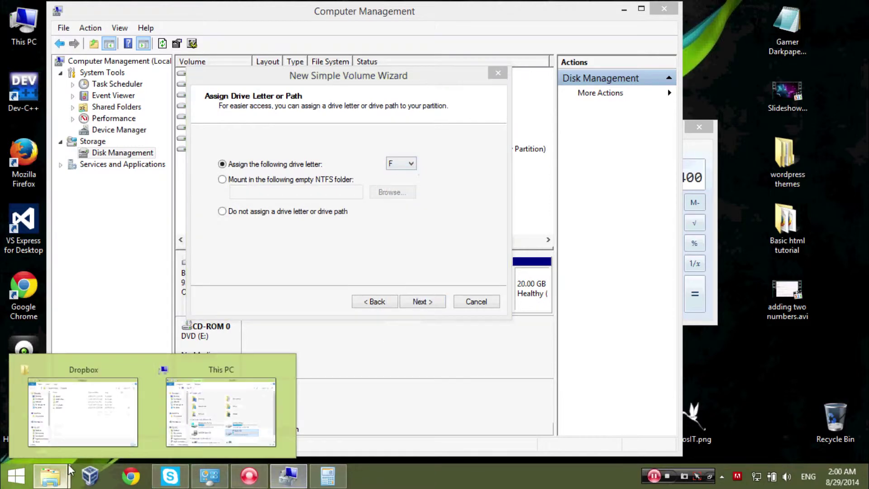
left_click(285, 393)
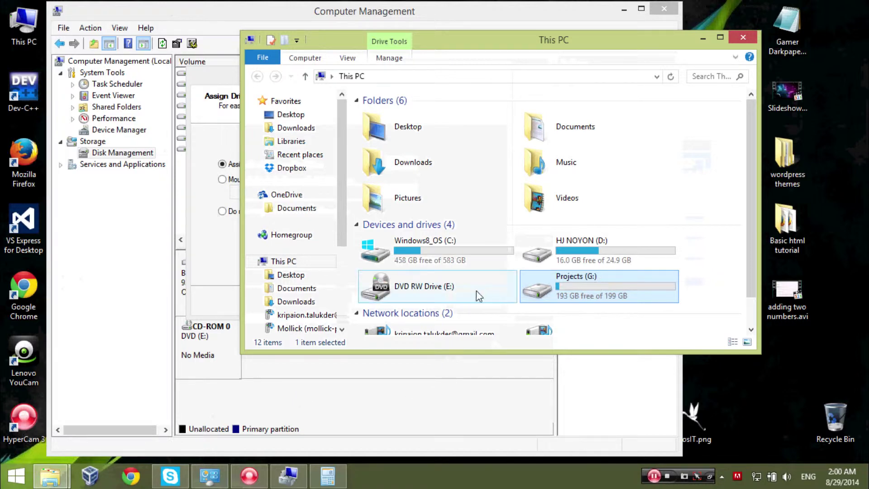
left_click(704, 39)
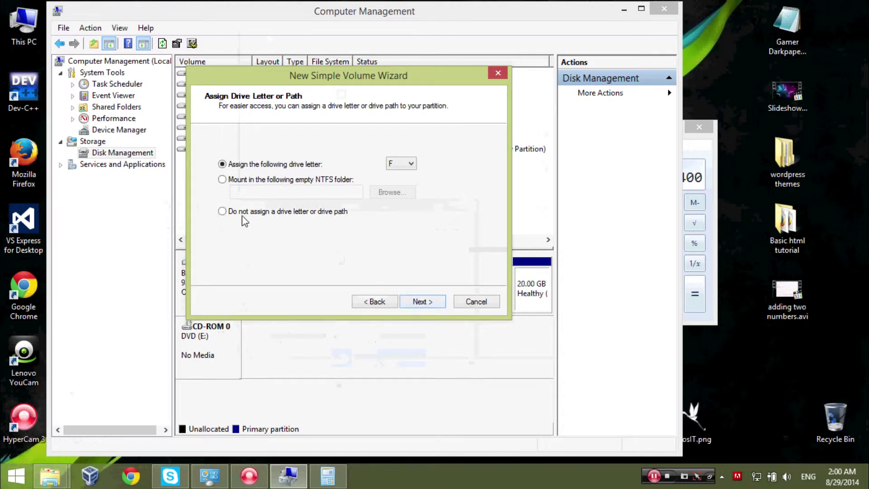
left_click(424, 302)
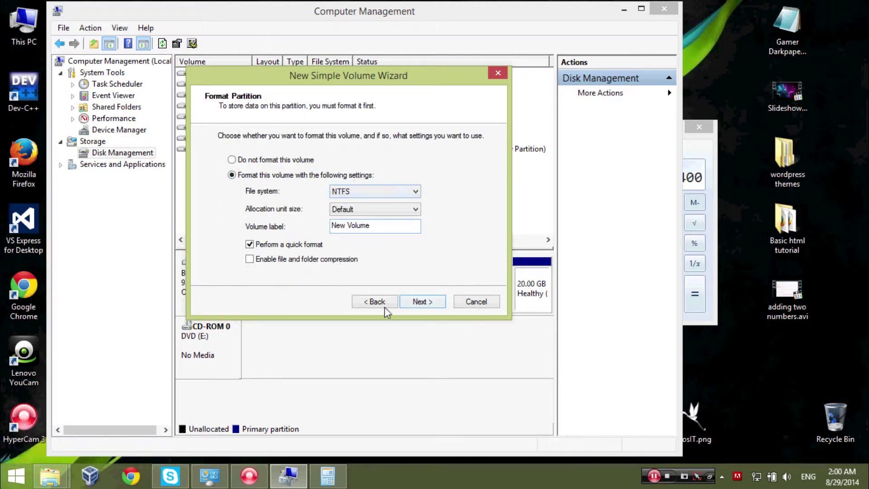
Refresh This PC and look at the names of the existing drives.
left_click(51, 475)
left_click(213, 423)
right_click(715, 252)
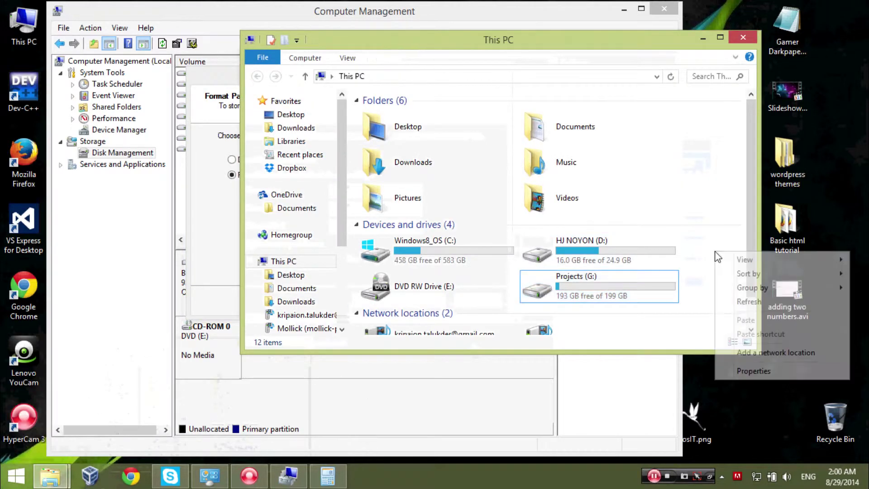
left_click(742, 301)
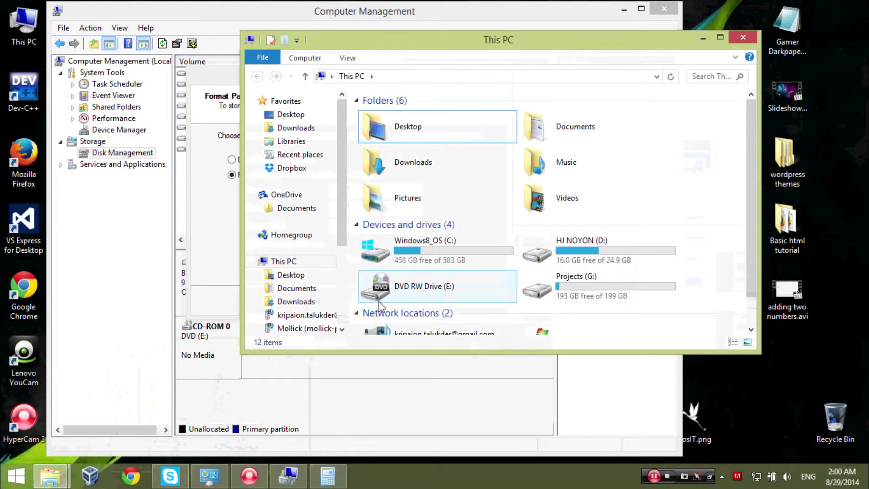
left_click(703, 40)
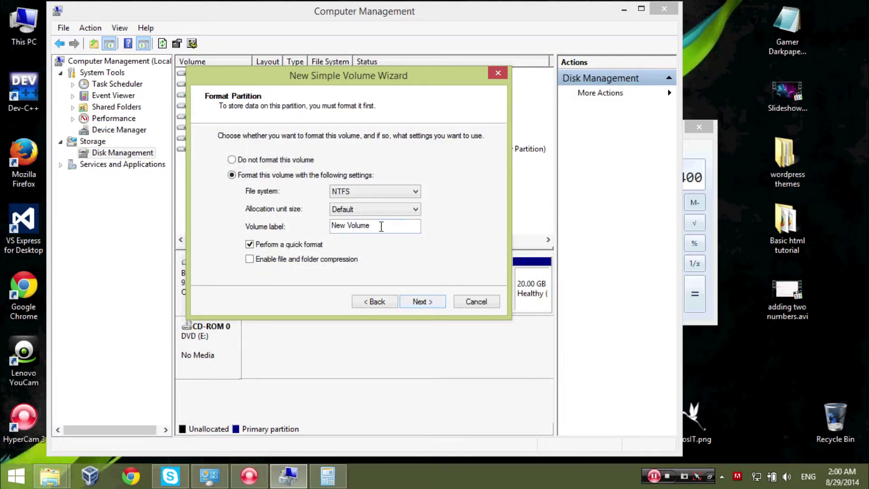
Set the new volume's label to Media in the format settings.
left_click_drag(387, 226, 311, 236)
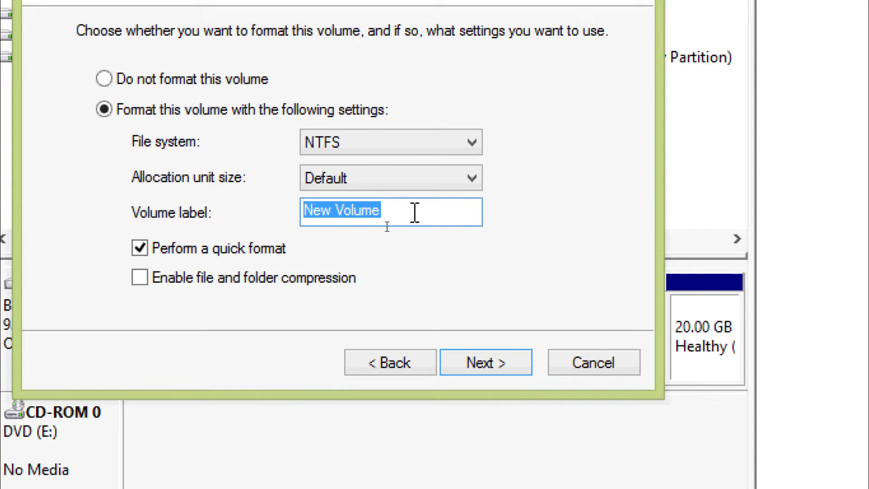
type("Media")
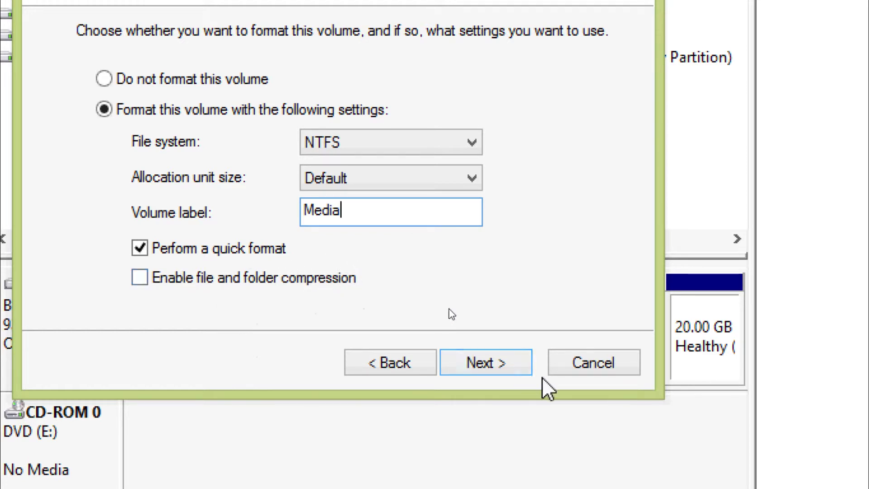
Accept the NTFS format settings and finish the New Simple Volume Wizard to create the Media (F:) partition.
left_click(494, 368)
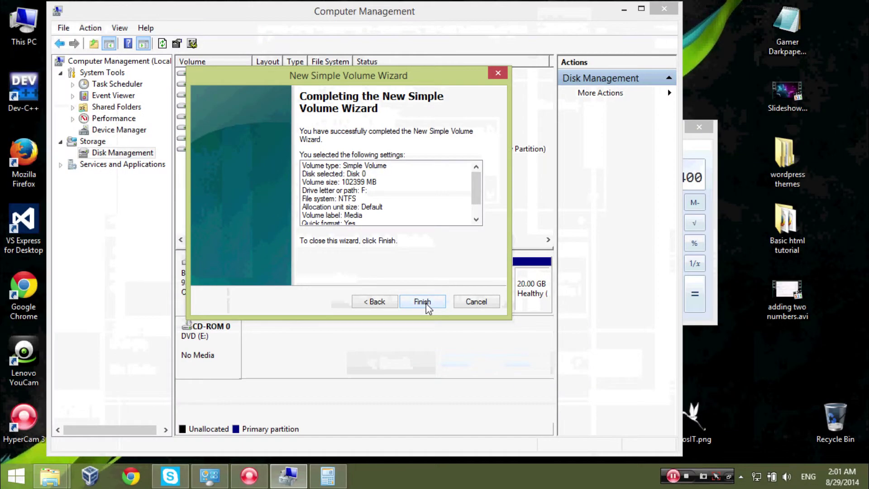
left_click(493, 368)
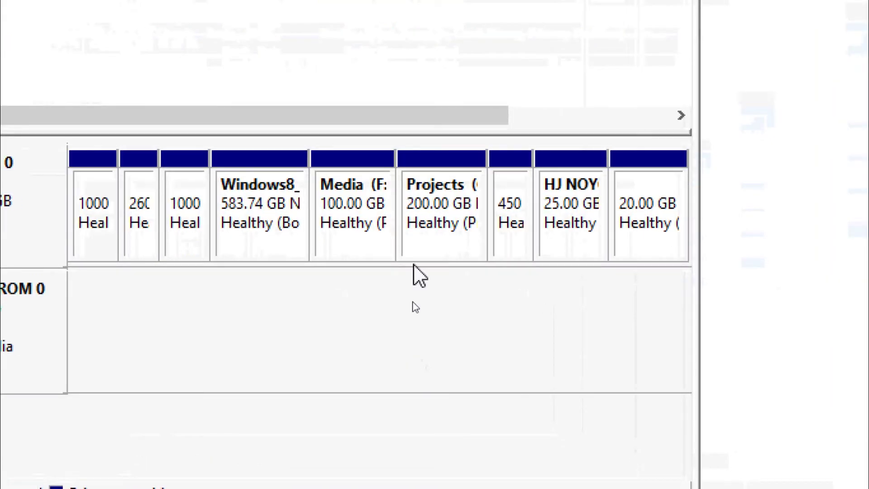
left_click(391, 275)
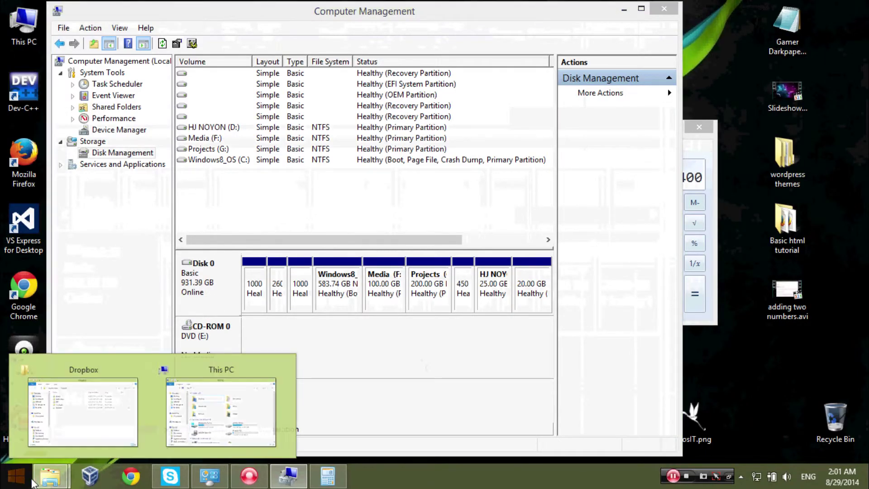
Switch to This PC from the Start screen and check the new Media (F:) drive among the devices and drives.
left_click(16, 476)
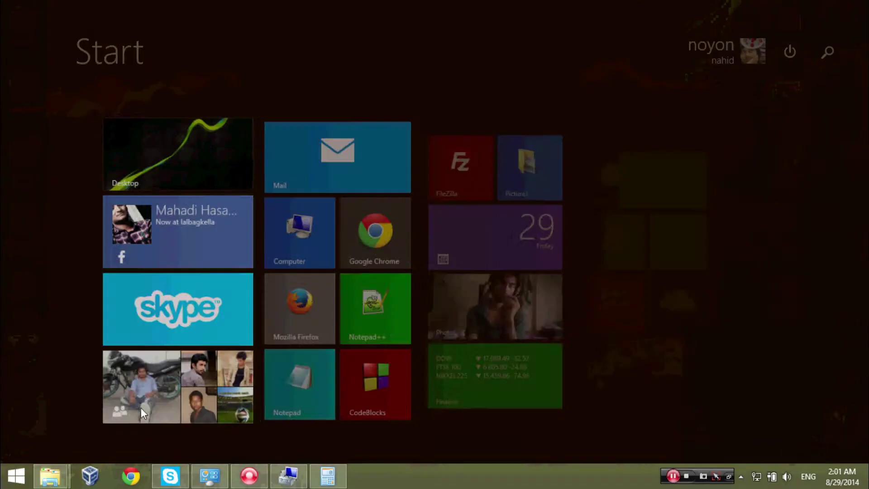
left_click(294, 243)
left_click(570, 293)
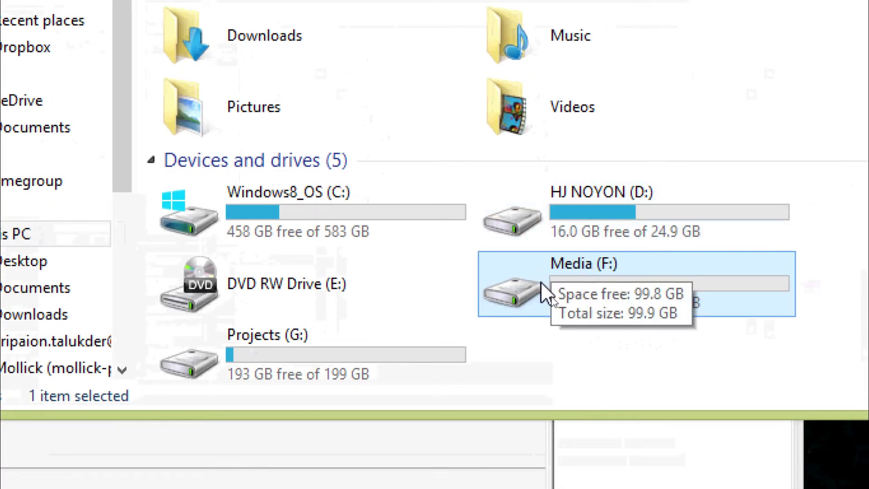
left_click(548, 343)
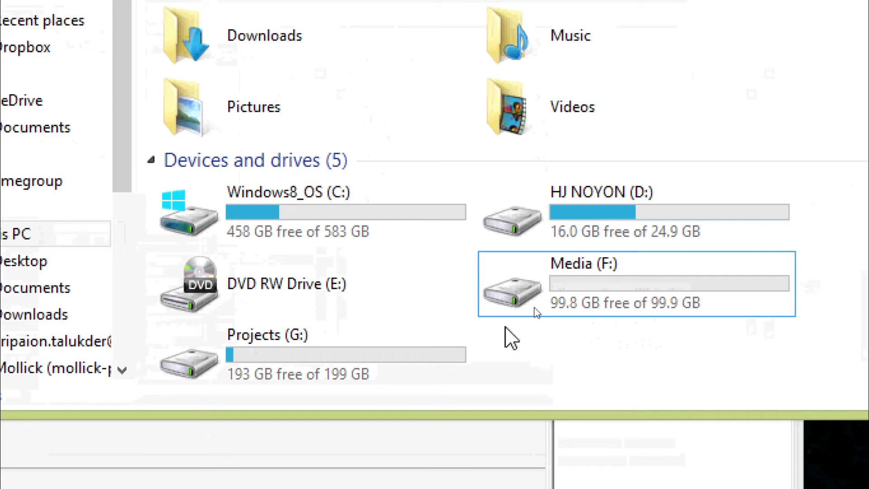